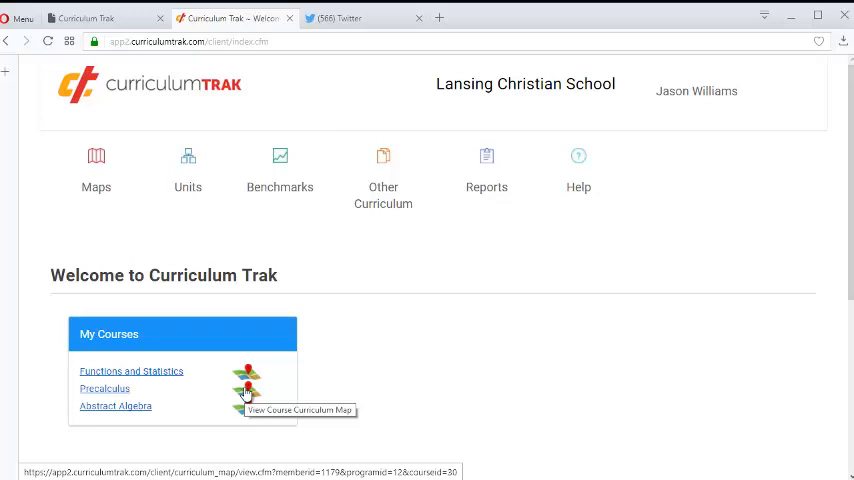
# View the Precalculus curriculum map from My Courses, showing the Quarter 1 units table.
pyautogui.click(246, 394)
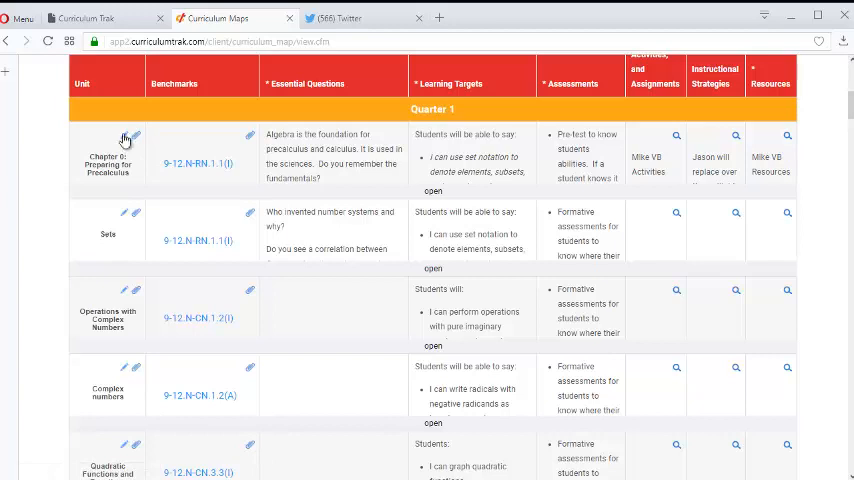
# Bring up the Edit Unit page for Quarter 1 - Chapter 0: Preparing for Precalculus.
pyautogui.click(122, 140)
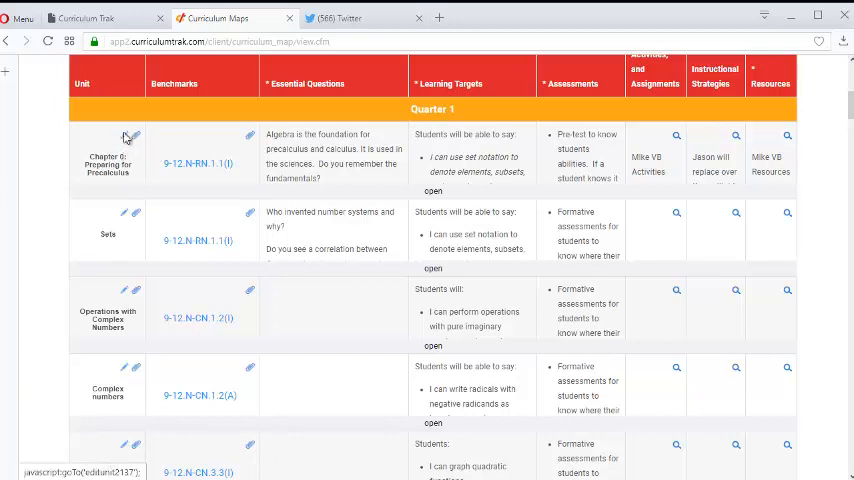
pyautogui.scroll(-3, 258, 162)
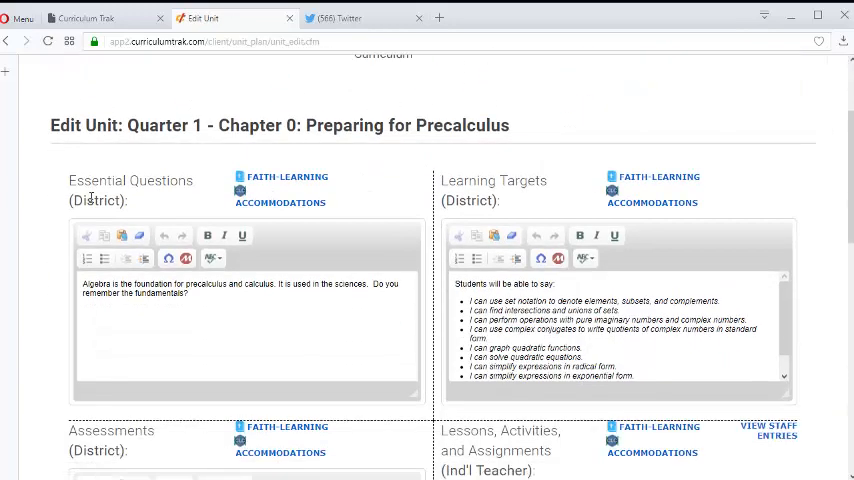
pyautogui.doubleClick(97, 200)
pyautogui.moveTo(466, 200); pyautogui.dragTo(488, 200)
pyautogui.scroll(-4, 640, 227)
pyautogui.scroll(1, 632, 221)
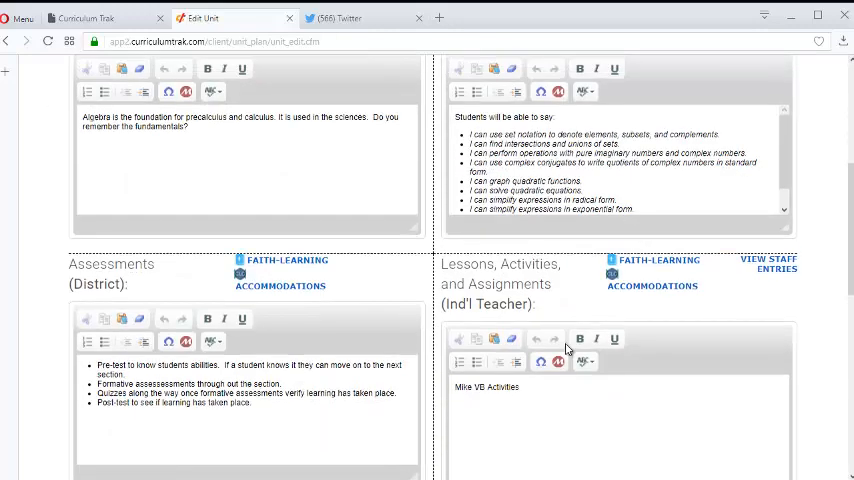
# Review the unit's fields, selecting the activities text, Instructional Strategies line and Learning Targets text.
pyautogui.doubleClick(500, 387)
pyautogui.click(539, 400)
pyautogui.scroll(-6, 400, 300)
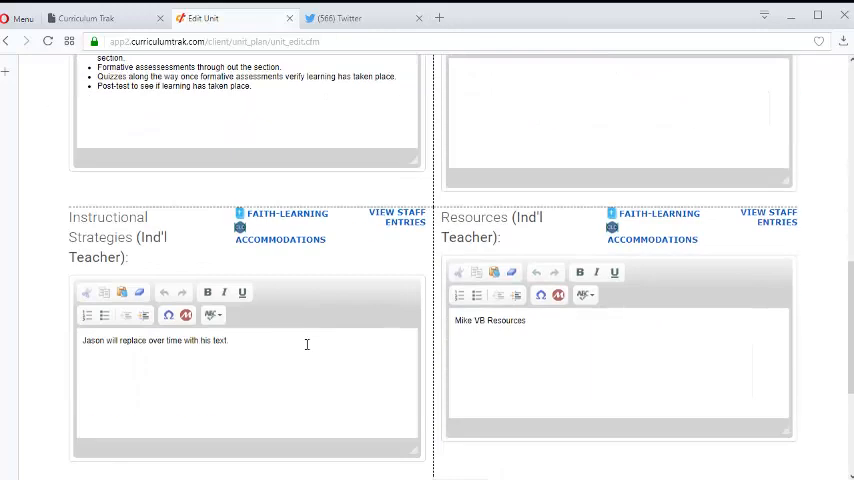
pyautogui.tripleClick(248, 340)
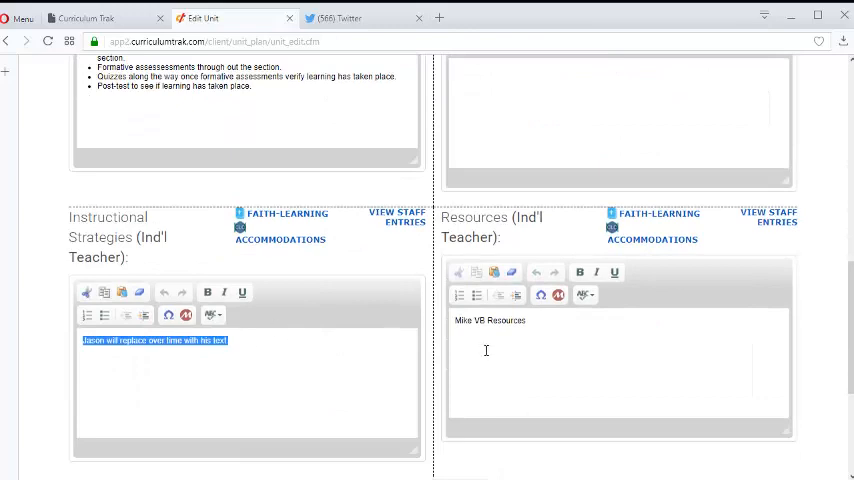
pyautogui.scroll(8, 485, 352)
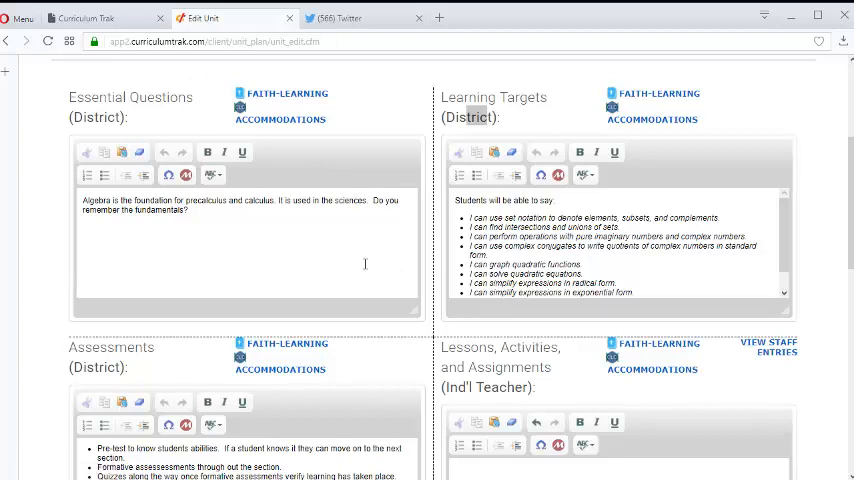
pyautogui.doubleClick(153, 200)
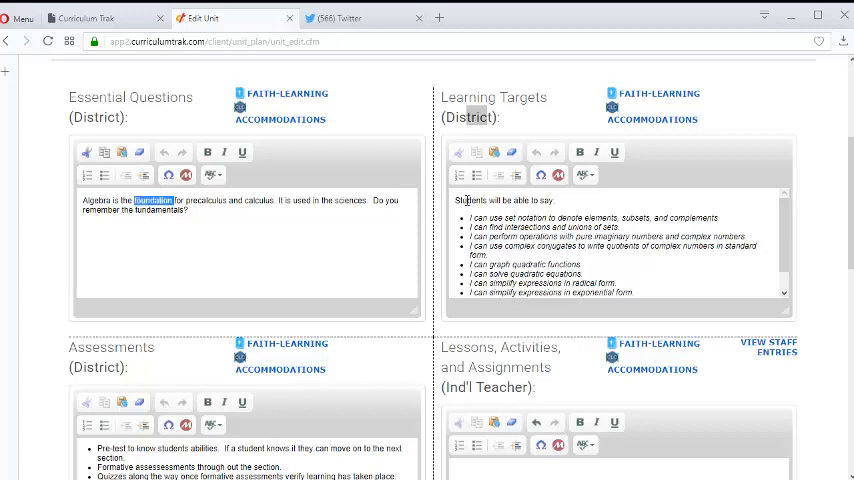
pyautogui.moveTo(466, 200); pyautogui.dragTo(644, 284)
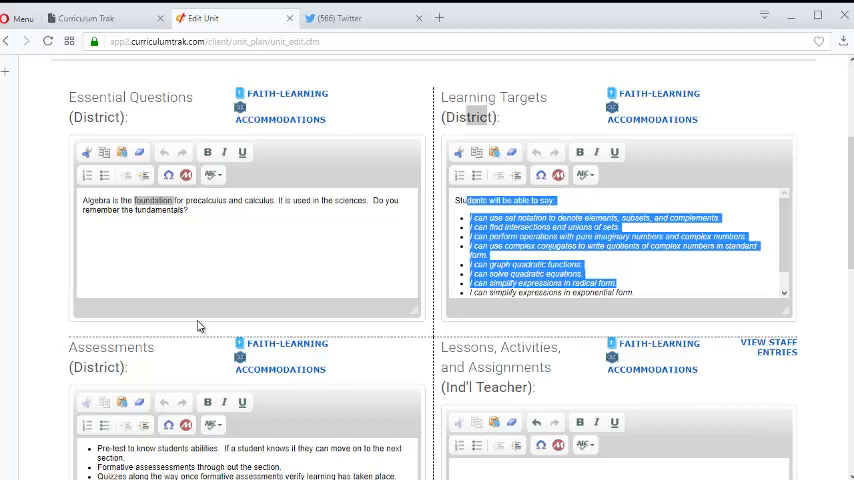
pyautogui.scroll(-3, 300, 350)
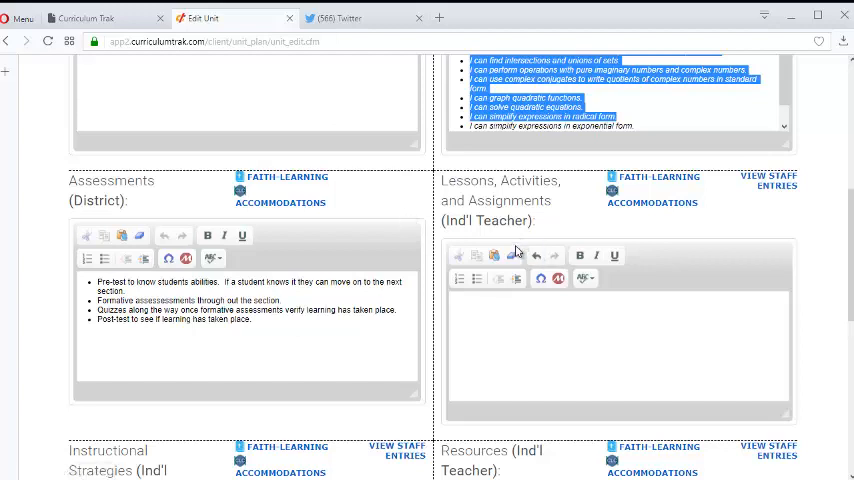
pyautogui.click(577, 338)
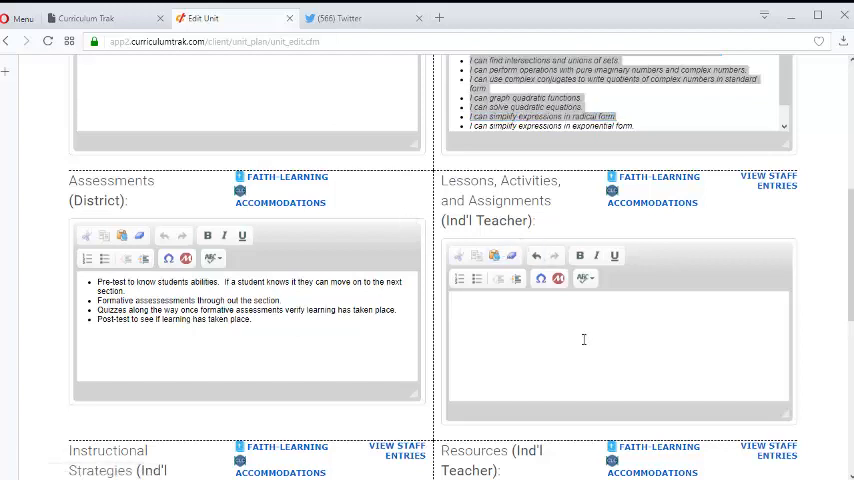
pyautogui.scroll(4, 583, 339)
pyautogui.scroll(2, 583, 339)
pyautogui.scroll(4, 583, 339)
pyautogui.scroll(-3, 585, 344)
pyautogui.scroll(-4, 585, 344)
pyautogui.write('This is Jason Williams Lessons, Activities,')
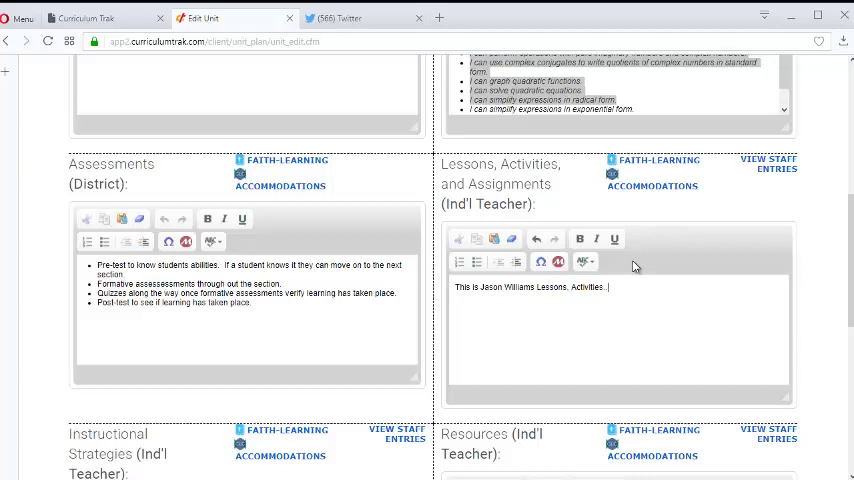
pyautogui.write('...')
pyautogui.hotkey('ctrl', 'a')
pyautogui.hotkey('ctrl', 'c')
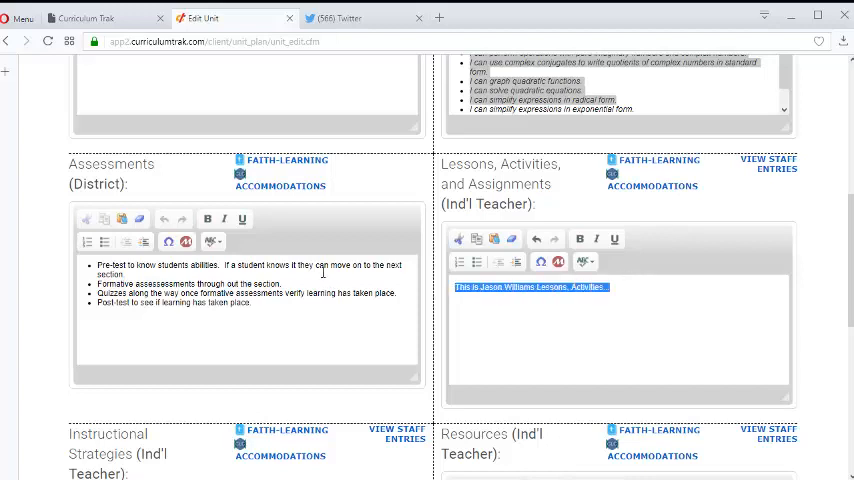
pyautogui.scroll(-5, 322, 272)
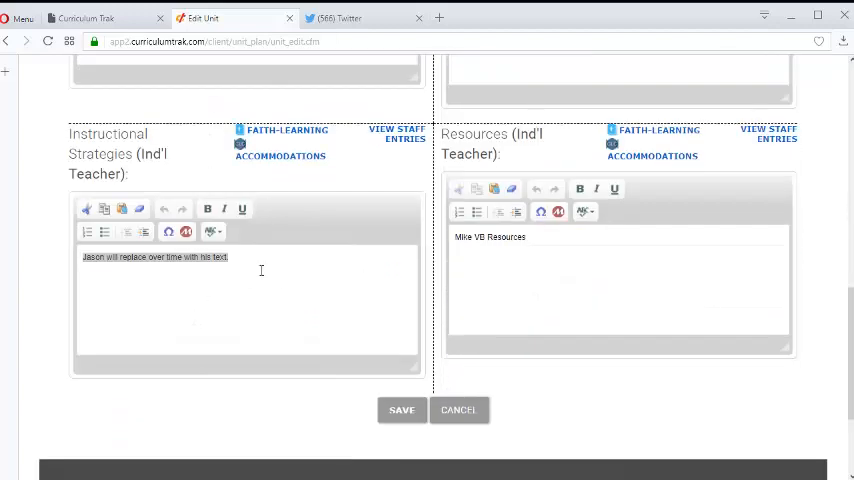
pyautogui.hotkey('ctrl', 'v')
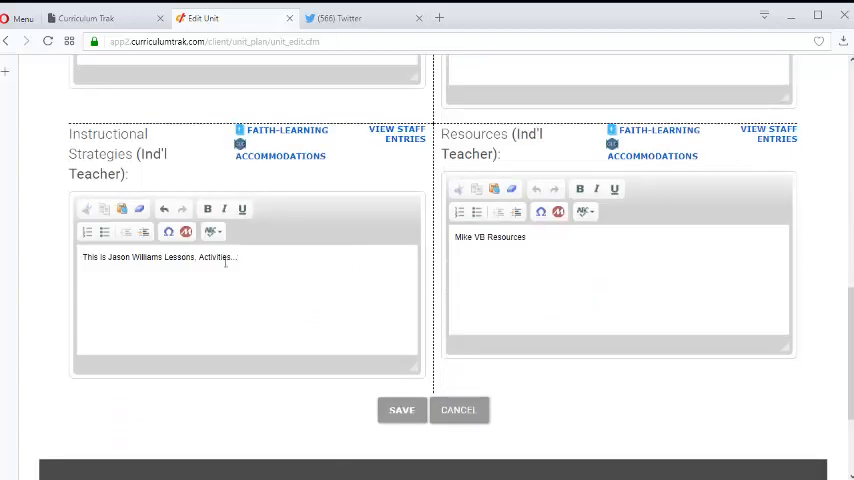
pyautogui.moveTo(237, 258); pyautogui.dragTo(167, 260)
pyautogui.write('Instru')
# Replace the Resources field with the copied line, removing the words 'Instructional Strategies'.
pyautogui.hotkey('ctrl', 'a')
pyautogui.hotkey('ctrl', 'c')
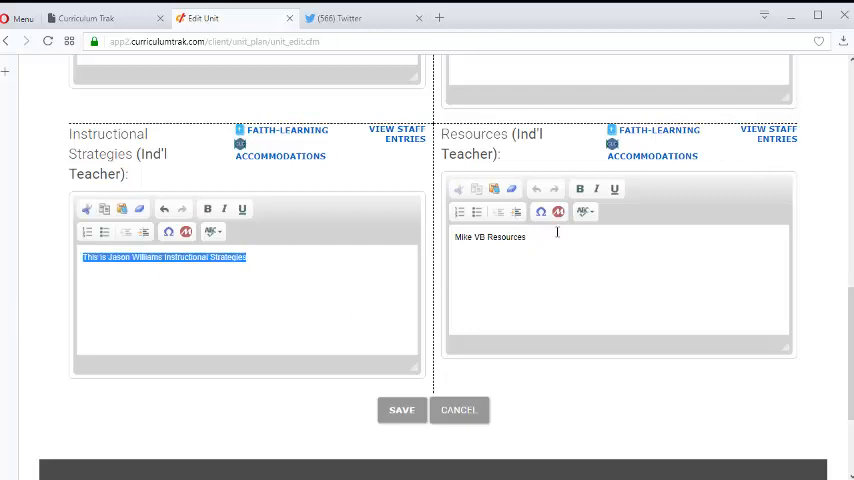
pyautogui.click(557, 236)
pyautogui.hotkey('ctrl', 'a')
pyautogui.hotkey('ctrl', 'v')
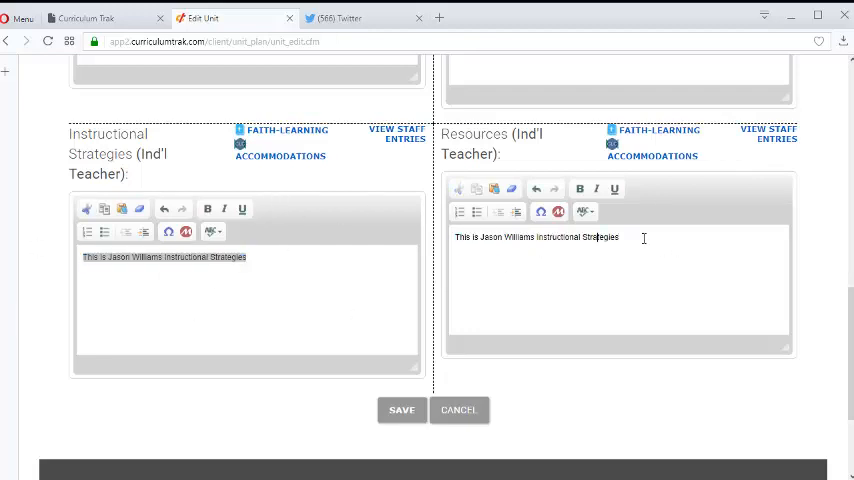
pyautogui.moveTo(620, 237); pyautogui.dragTo(537, 237)
pyautogui.press('BackSpace')
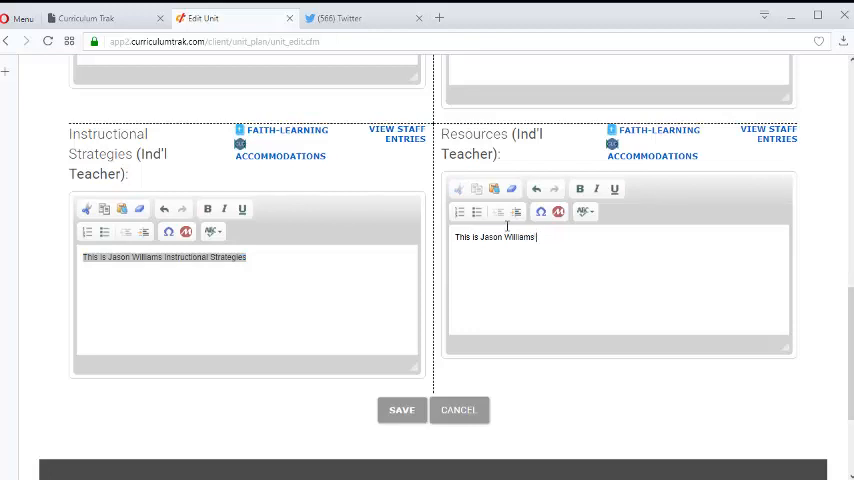
pyautogui.write('Resources')
# Save the Chapter 0 unit and expand its row on the map to show the full entries.
pyautogui.click(401, 409)
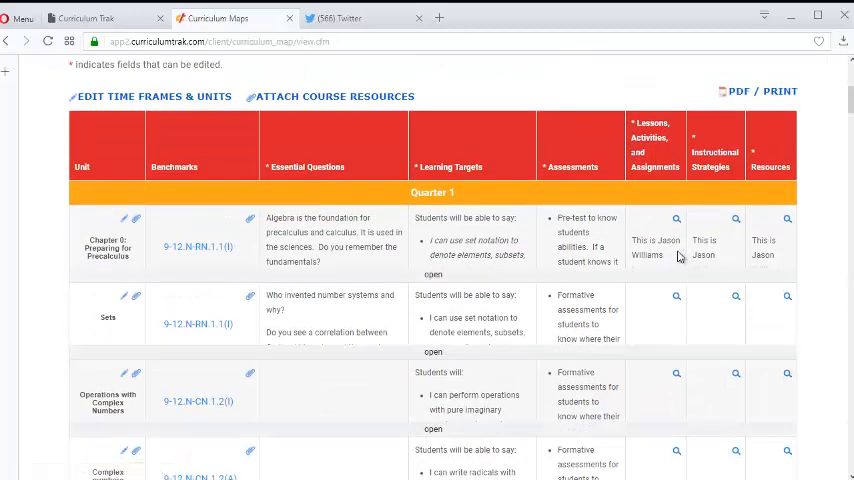
pyautogui.click(433, 275)
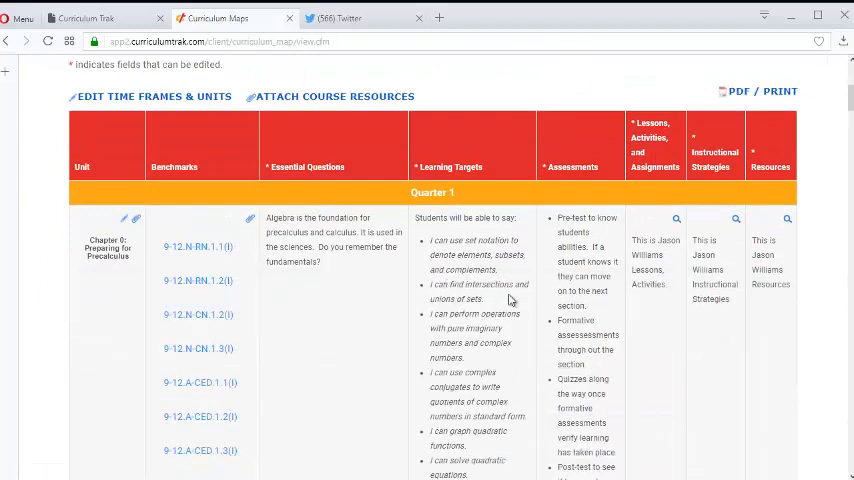
pyautogui.scroll(-2, 510, 300)
pyautogui.scroll(1, 510, 300)
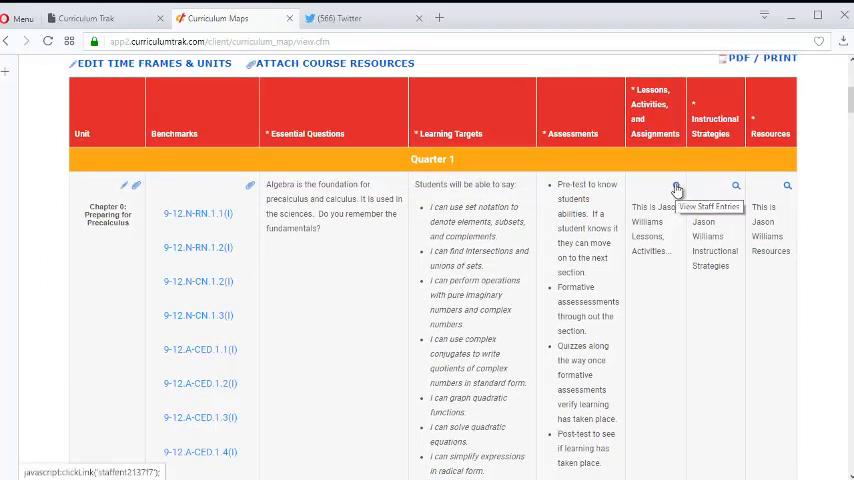
pyautogui.click(677, 187)
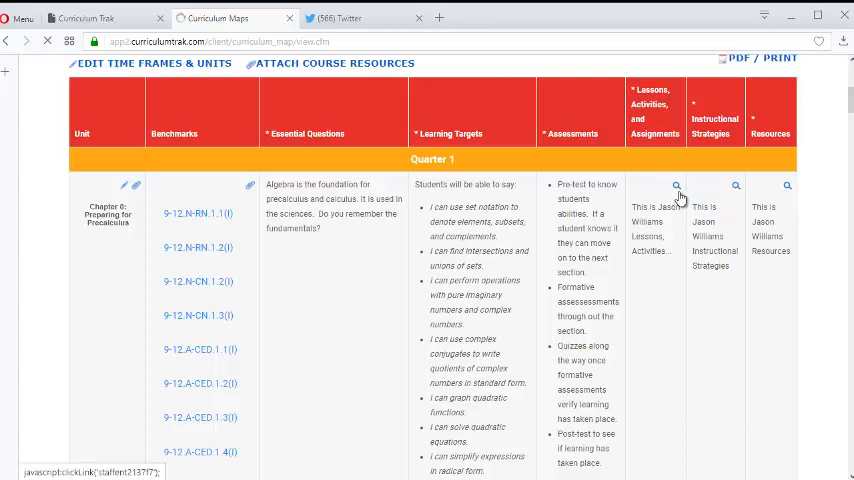
pyautogui.scroll(-3, 550, 220)
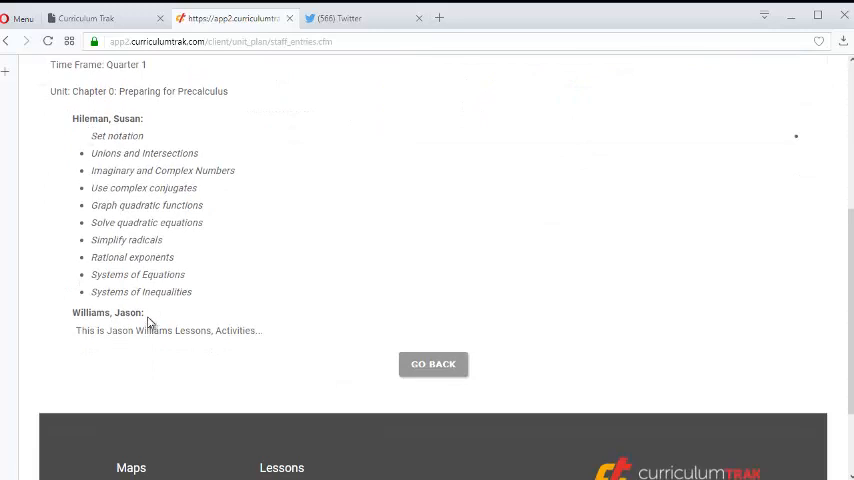
pyautogui.moveTo(144, 312); pyautogui.dragTo(78, 312)
pyautogui.moveTo(144, 118); pyautogui.dragTo(72, 118)
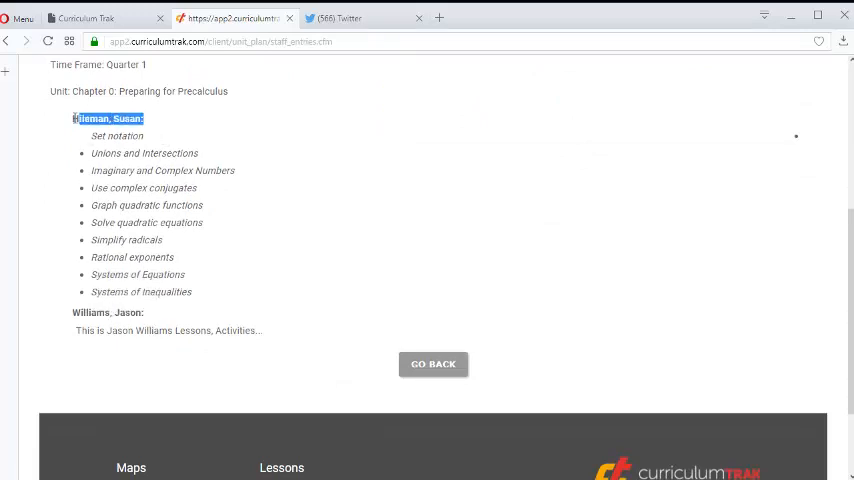
pyautogui.moveTo(104, 153); pyautogui.dragTo(128, 257)
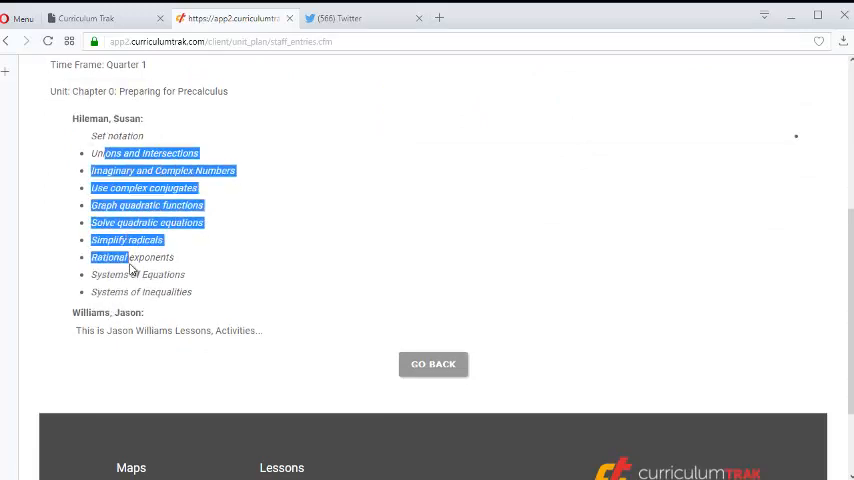
pyautogui.click(432, 365)
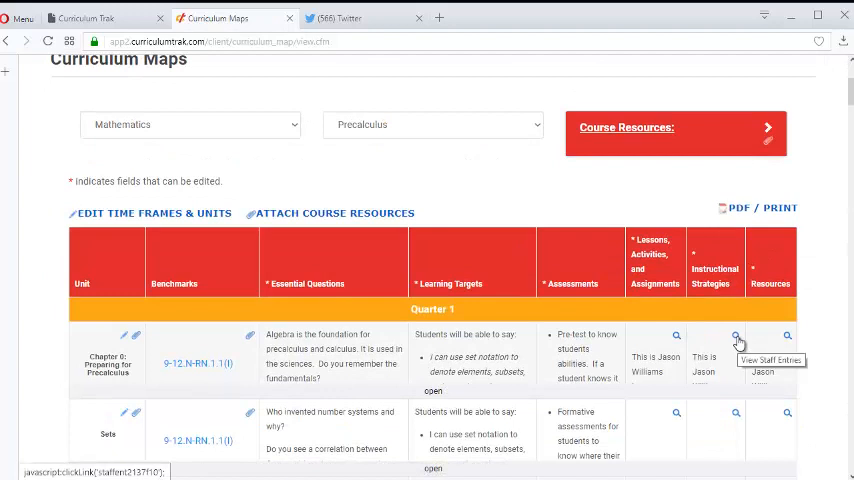
pyautogui.click(736, 337)
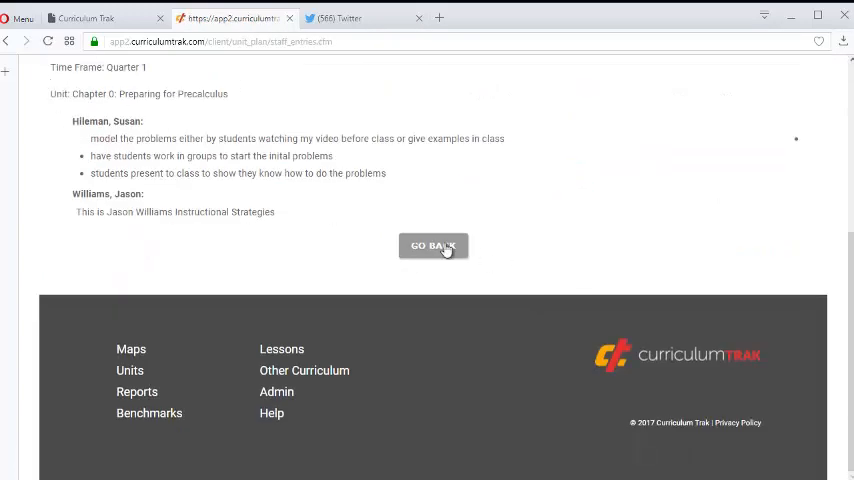
pyautogui.click(433, 246)
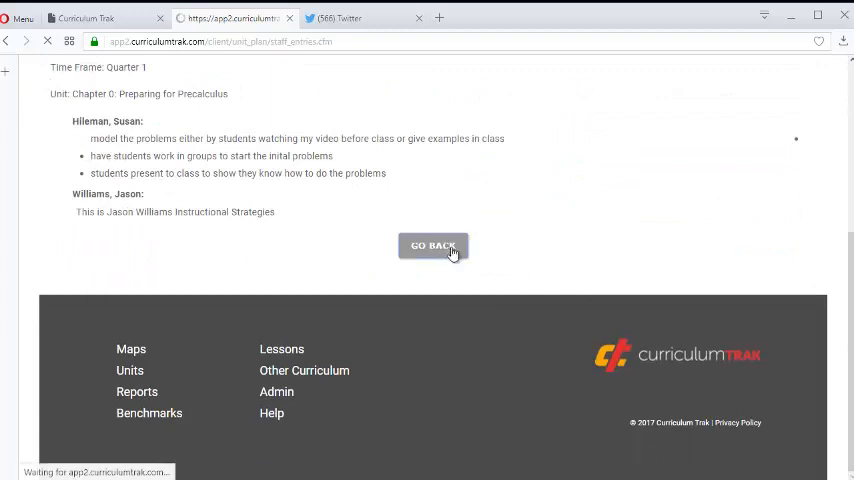
pyautogui.moveTo(696, 91)
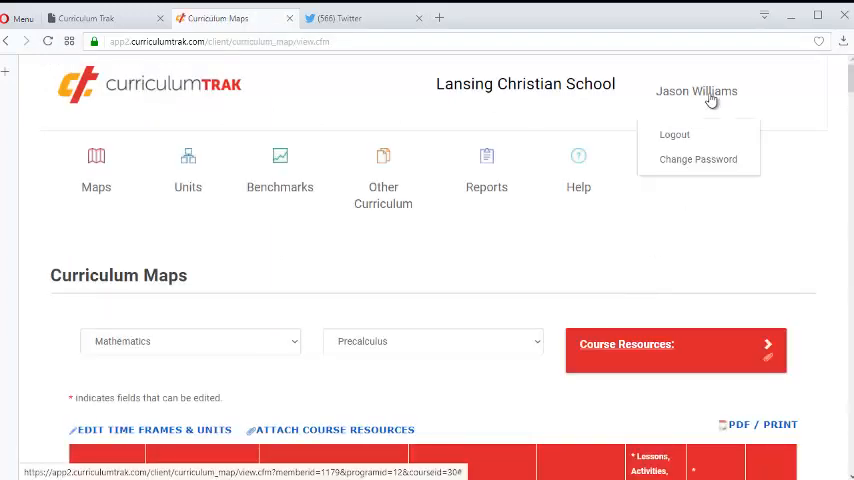
pyautogui.scroll(-3, 240, 380)
pyautogui.scroll(3, 480, 260)
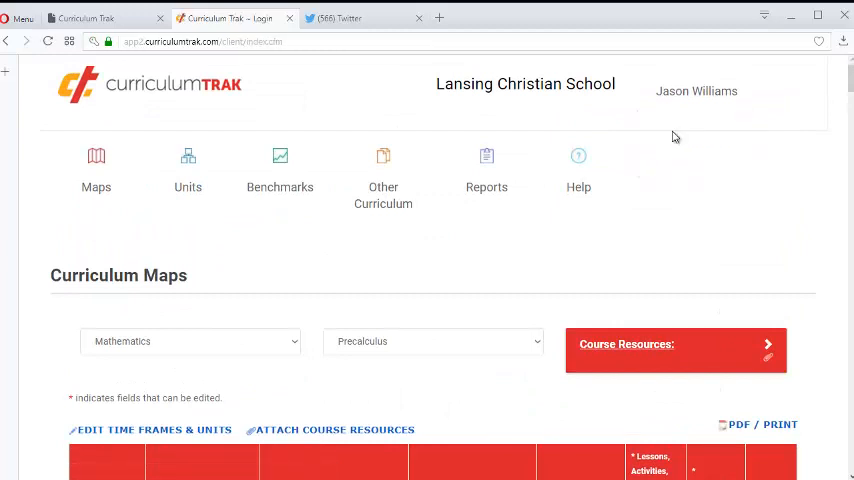
pyautogui.click(672, 137)
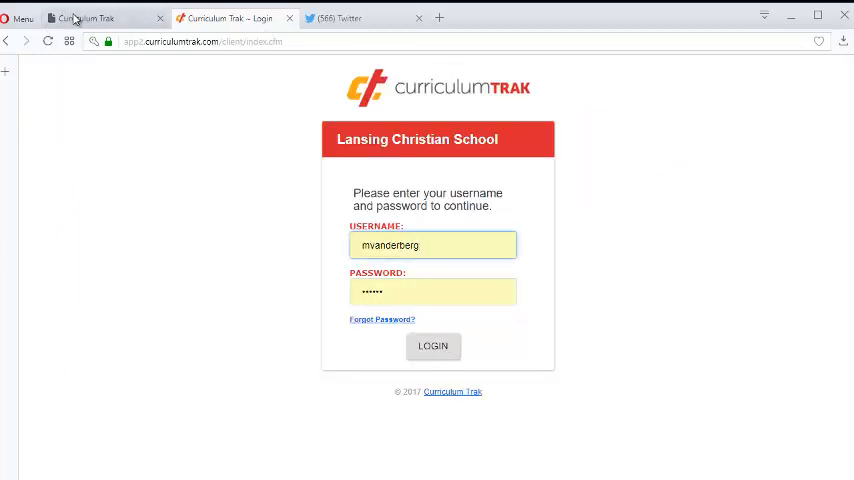
pyautogui.click(85, 18)
pyautogui.click(331, 247)
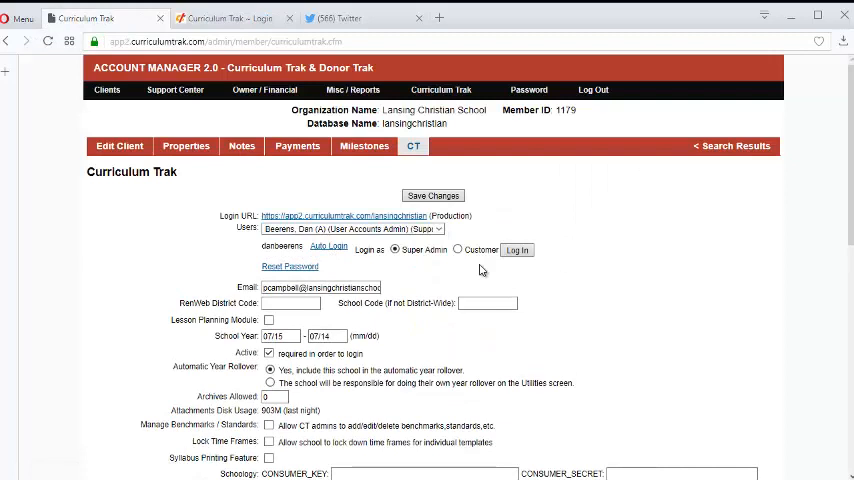
pyautogui.click(515, 247)
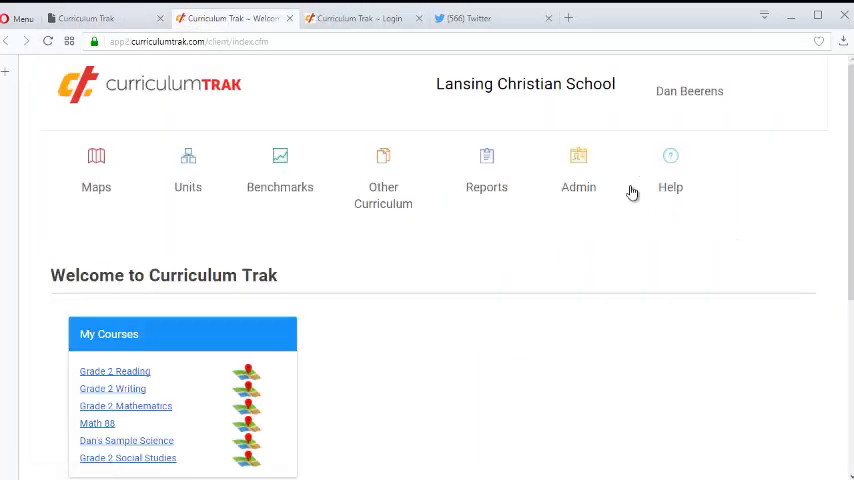
# Search the Admin Users Database for first name Jason to find the departing teacher.
pyautogui.click(578, 187)
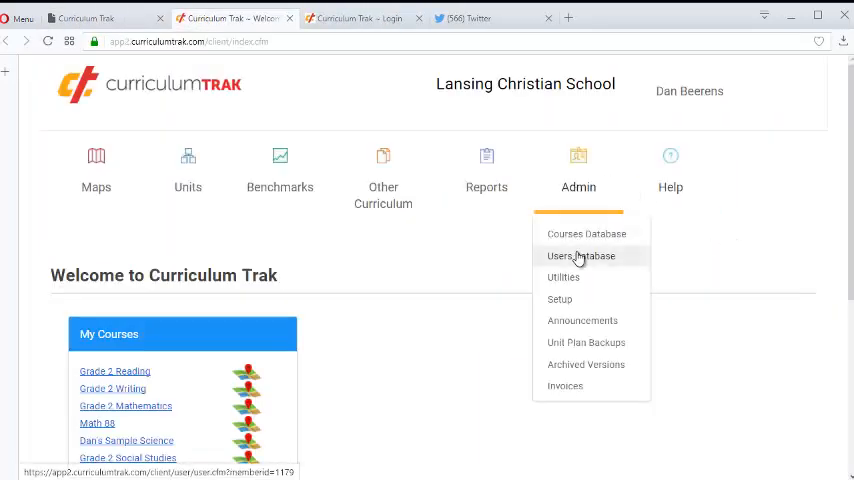
pyautogui.click(578, 256)
pyautogui.scroll(-3, 380, 290)
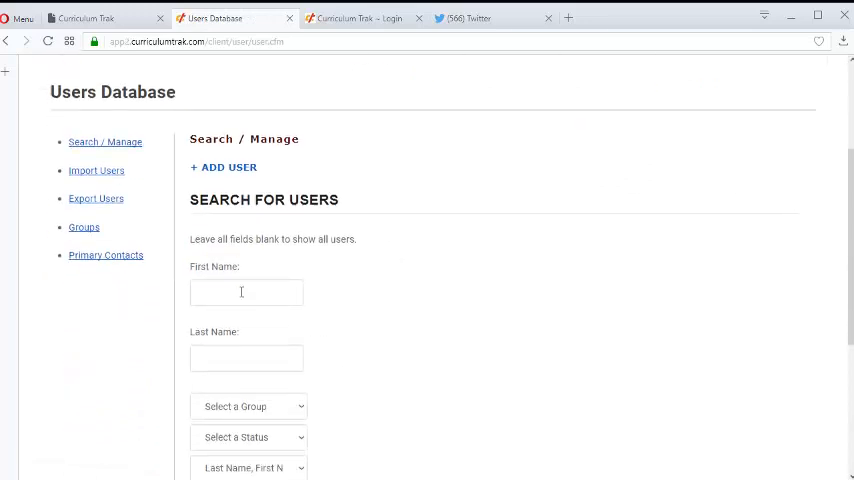
pyautogui.scroll(-3, 241, 292)
pyautogui.click(246, 178)
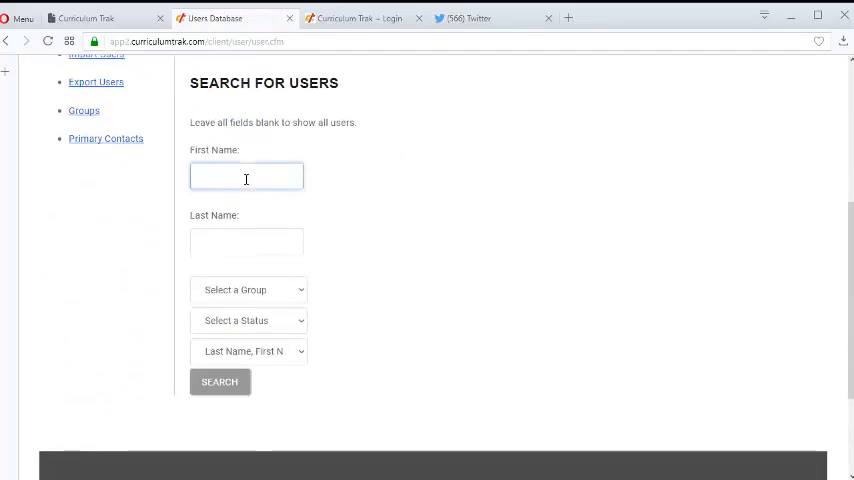
pyautogui.write('jason')
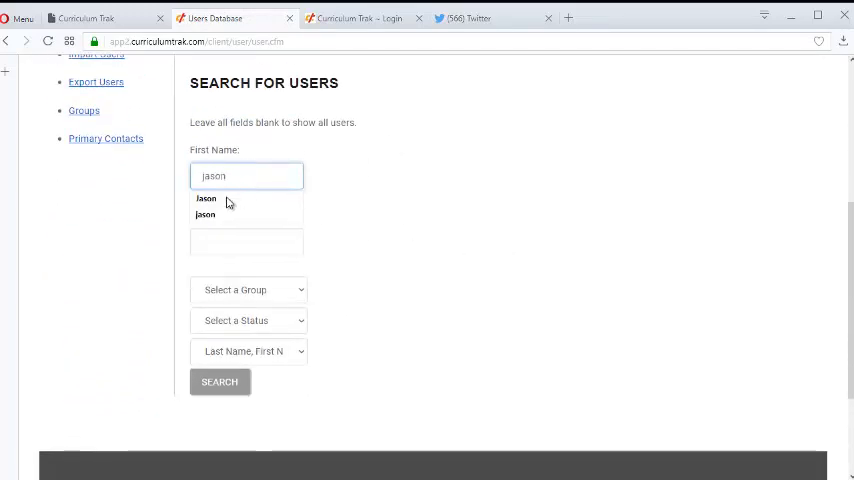
pyautogui.click(206, 198)
pyautogui.click(222, 382)
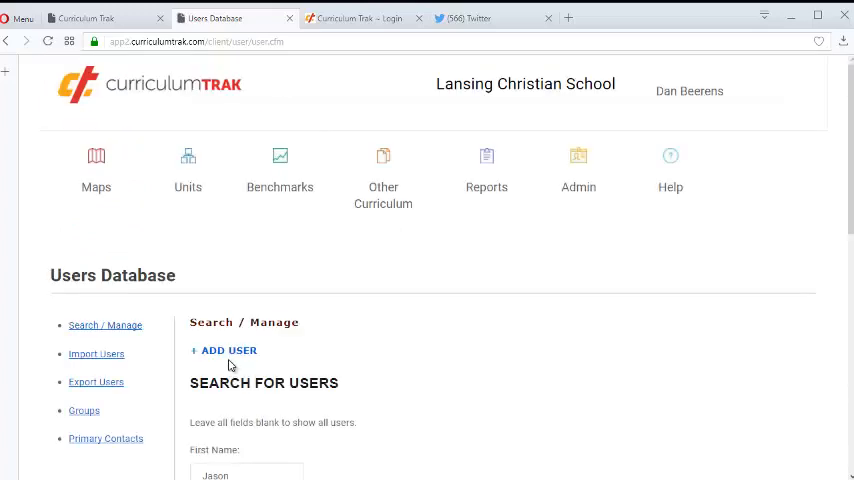
pyautogui.scroll(-5, 380, 310)
pyautogui.scroll(-3, 380, 300)
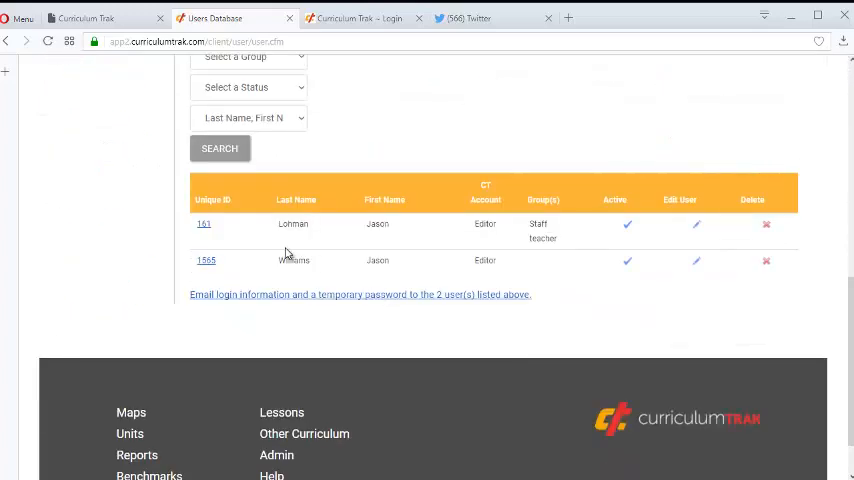
pyautogui.click(766, 263)
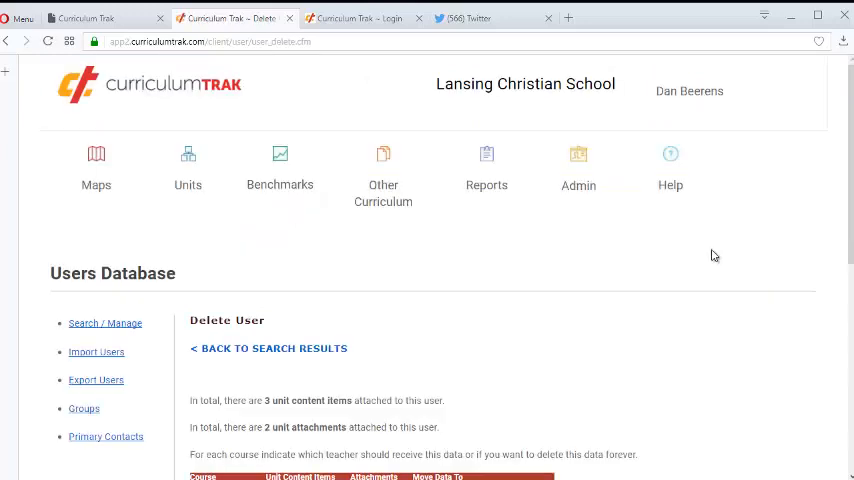
pyautogui.scroll(-3, 685, 251)
pyautogui.scroll(-1, 685, 251)
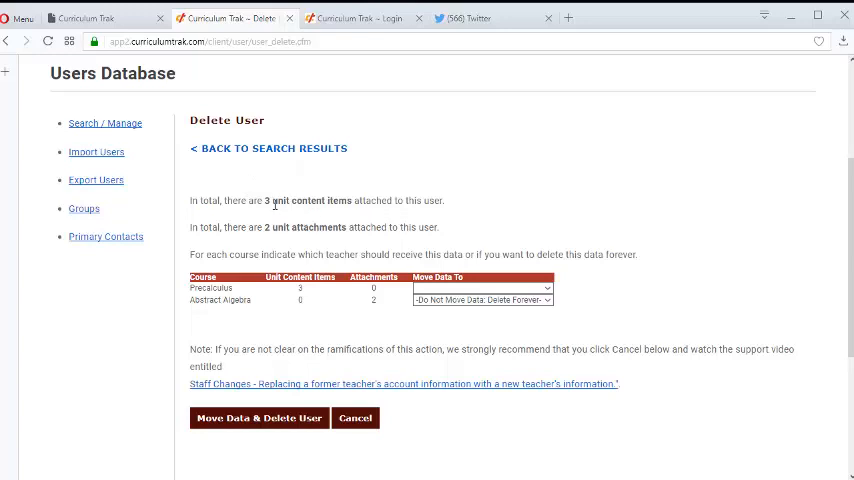
pyautogui.moveTo(265, 201); pyautogui.dragTo(352, 204)
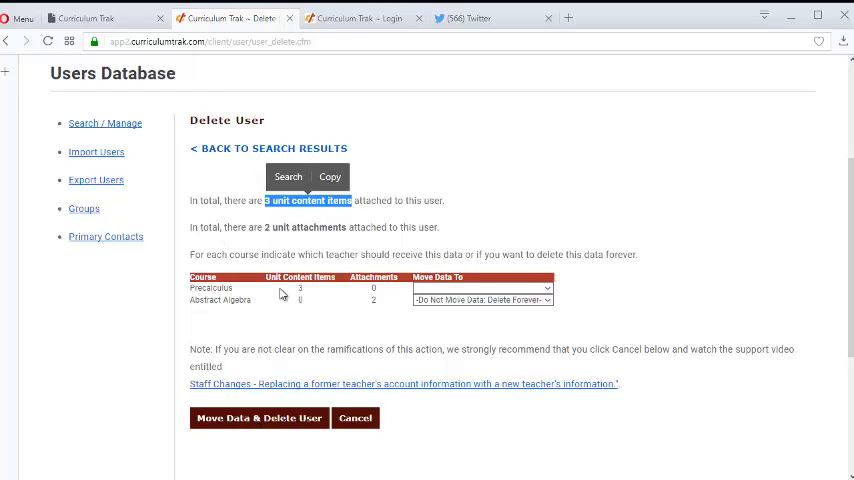
pyautogui.doubleClick(210, 288)
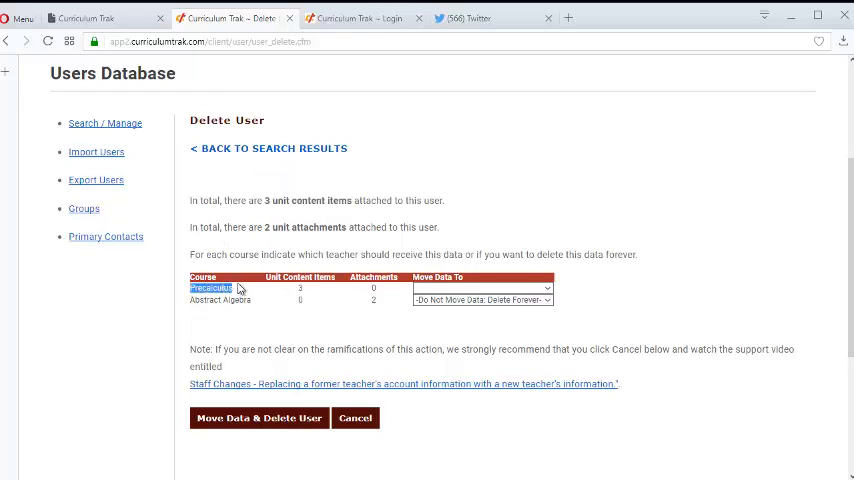
pyautogui.click(298, 290)
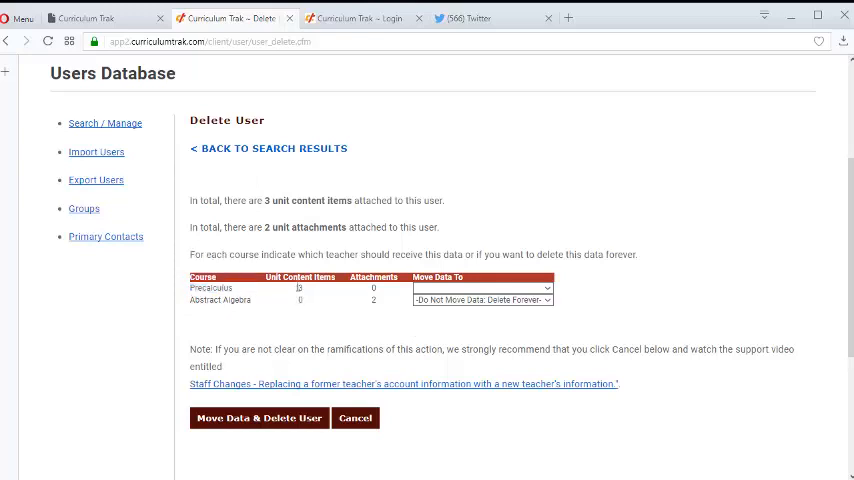
pyautogui.doubleClick(300, 289)
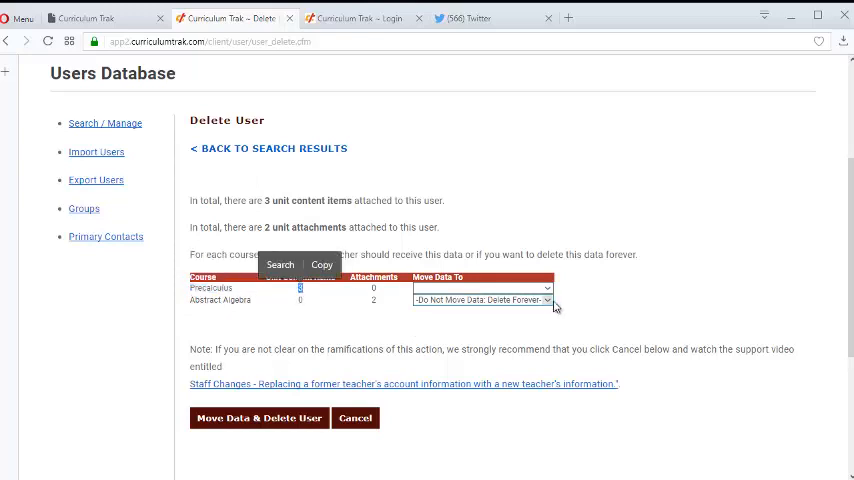
pyautogui.click(480, 289)
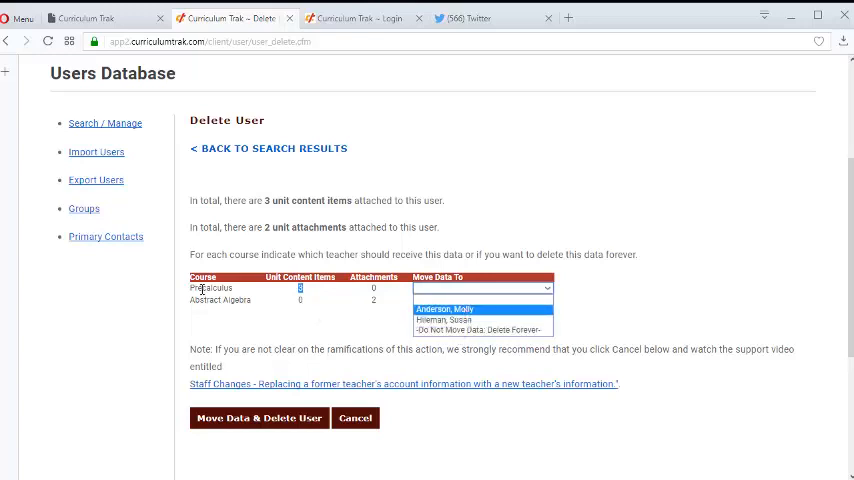
pyautogui.click(465, 320)
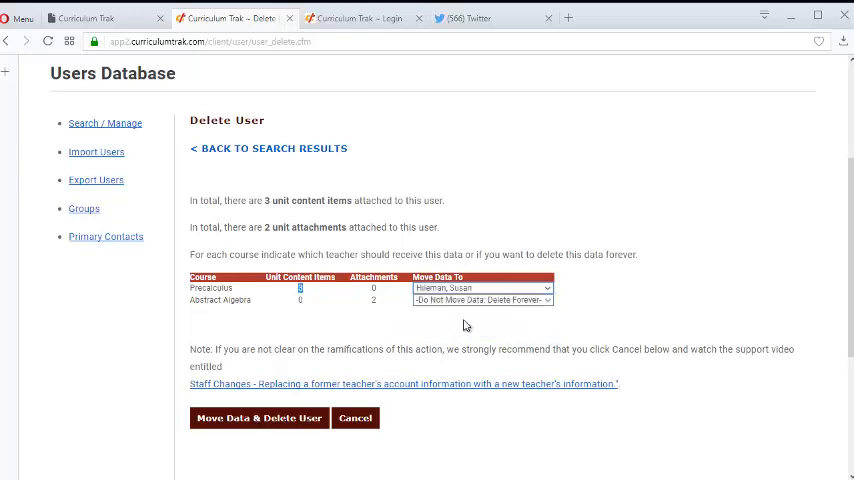
pyautogui.click(697, 290)
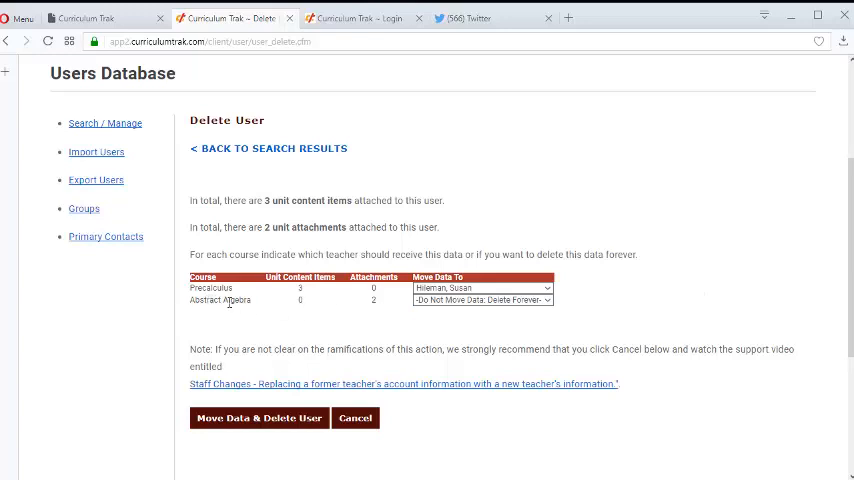
pyautogui.click(463, 301)
pyautogui.tripleClick(210, 352)
pyautogui.click(417, 368)
pyautogui.click(258, 421)
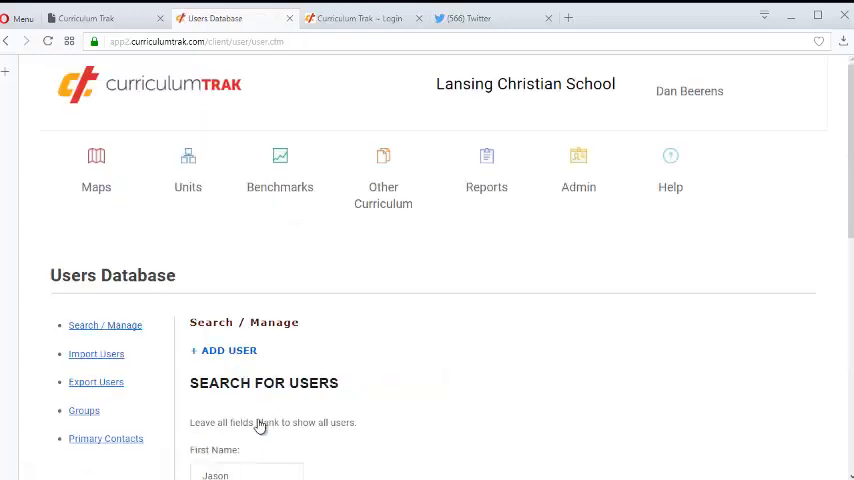
pyautogui.scroll(-5, 389, 361)
pyautogui.scroll(-5, 389, 361)
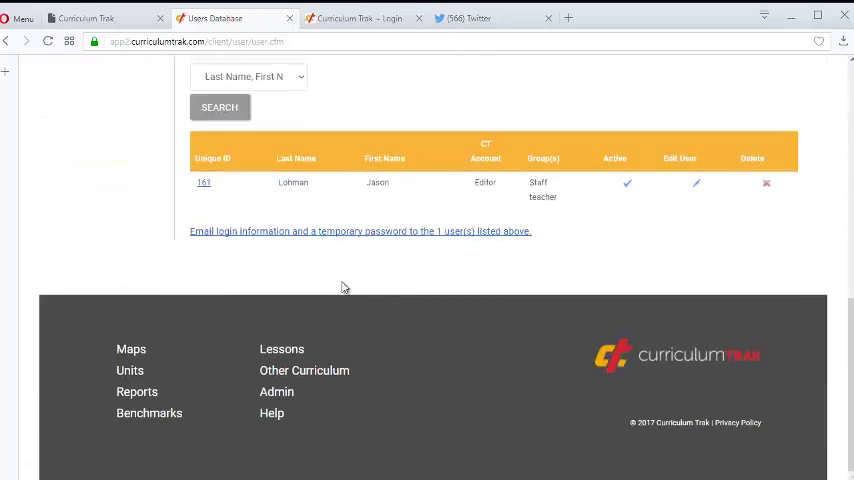
pyautogui.click(228, 118)
pyautogui.scroll(-5, 640, 300)
pyautogui.scroll(5, 660, 320)
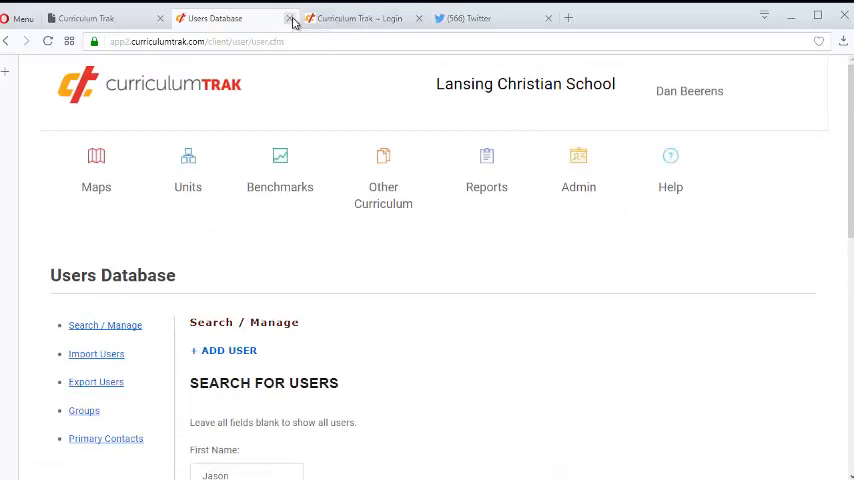
pyautogui.click(289, 18)
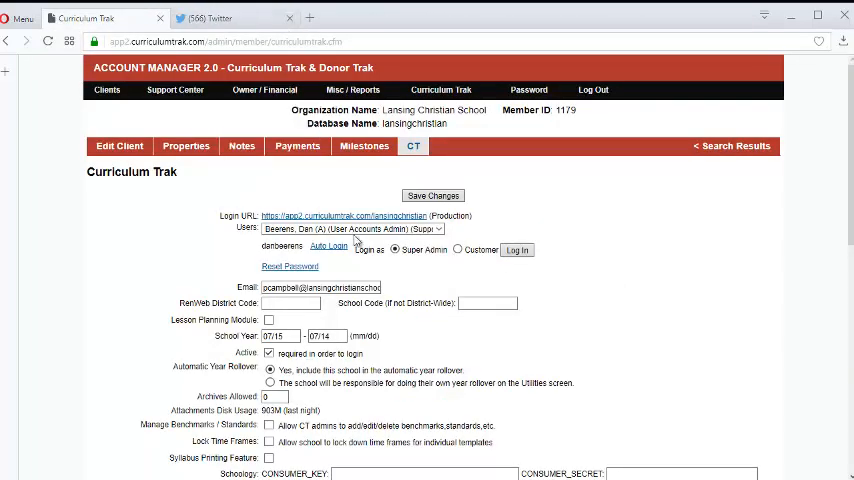
pyautogui.click(356, 230)
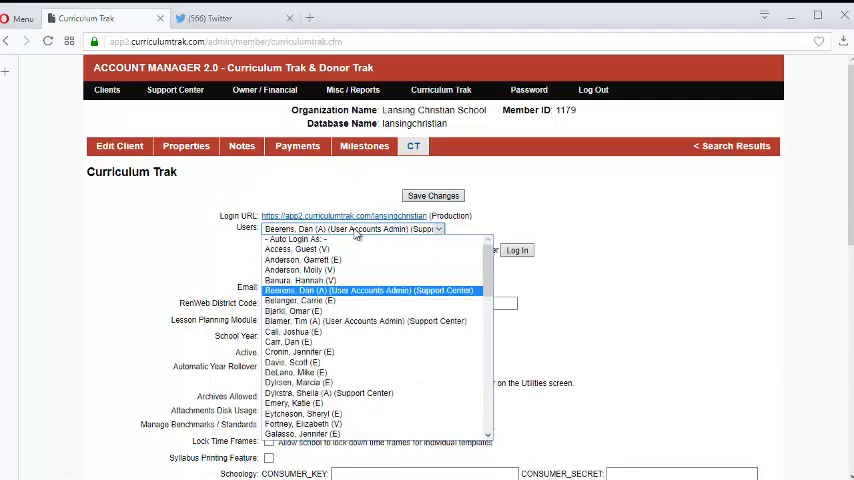
pyautogui.press('h')
pyautogui.press('h')
pyautogui.press('h')
pyautogui.press('h')
pyautogui.press('h')
pyautogui.press('Up')
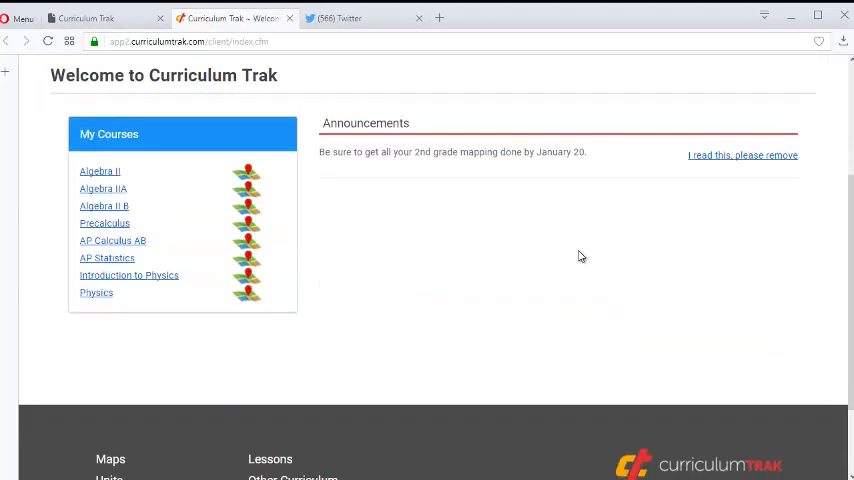
pyautogui.click(248, 222)
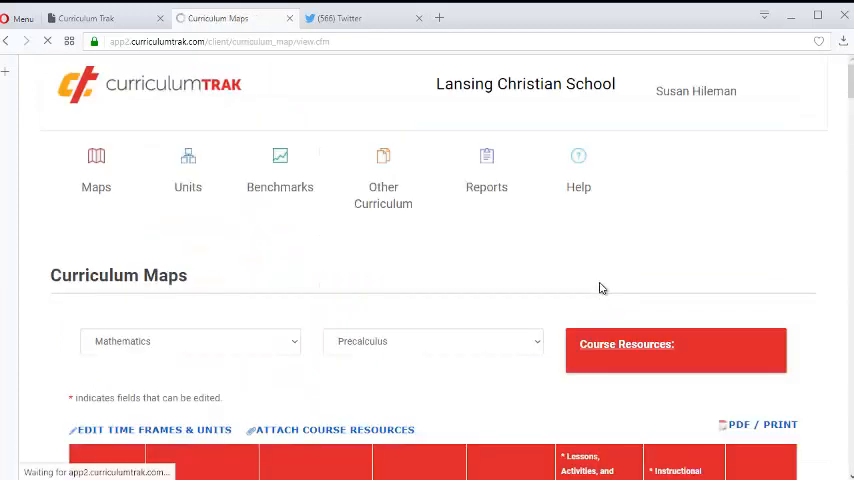
pyautogui.scroll(-3, 598, 298)
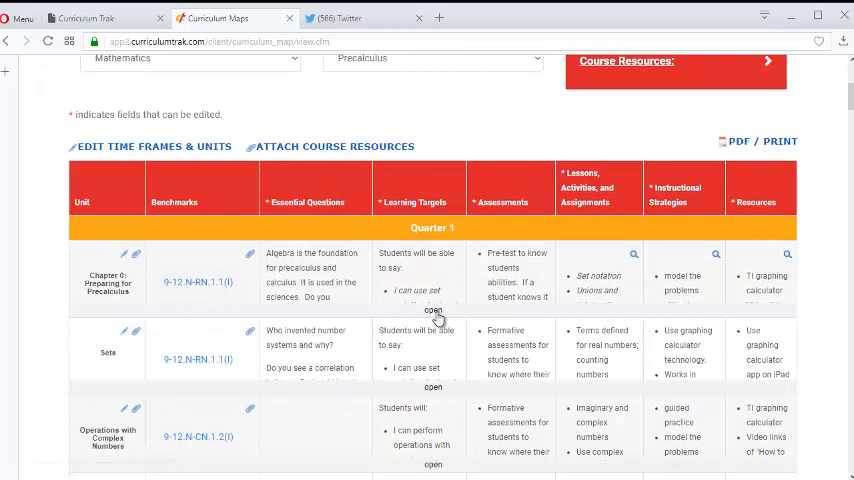
pyautogui.click(432, 310)
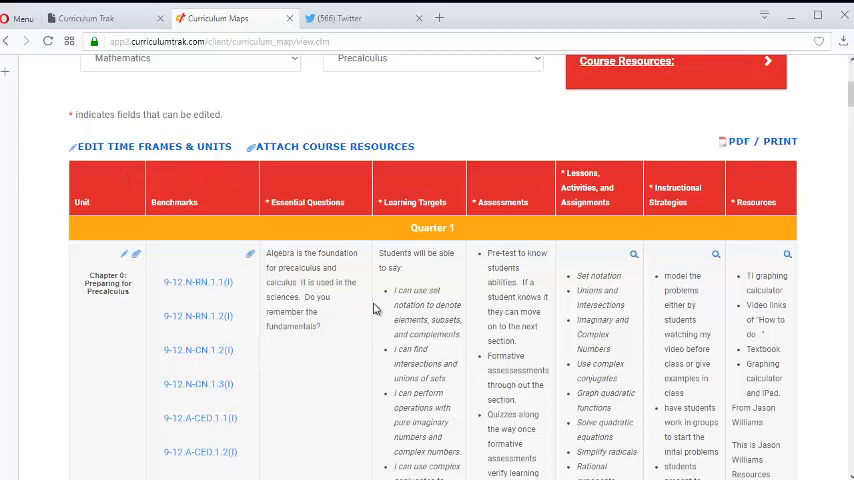
pyautogui.scroll(-4, 375, 307)
pyautogui.scroll(3, 375, 307)
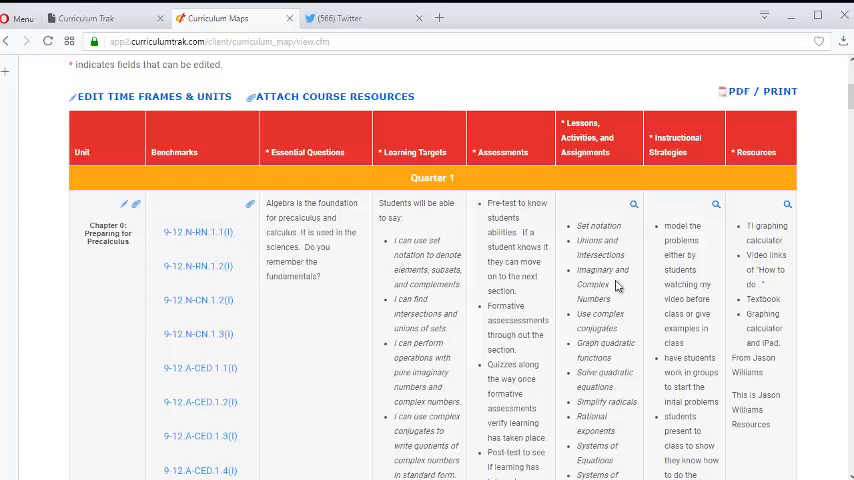
pyautogui.scroll(-4, 616, 285)
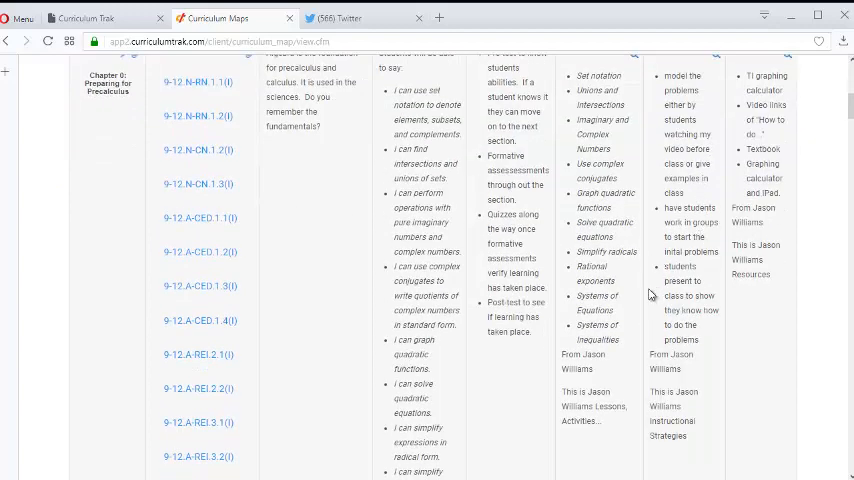
pyautogui.tripleClick(586, 392)
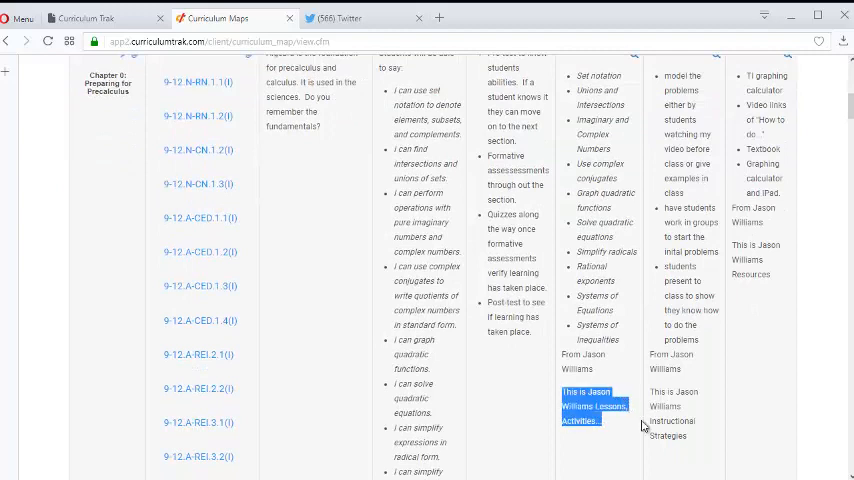
pyautogui.click(650, 355)
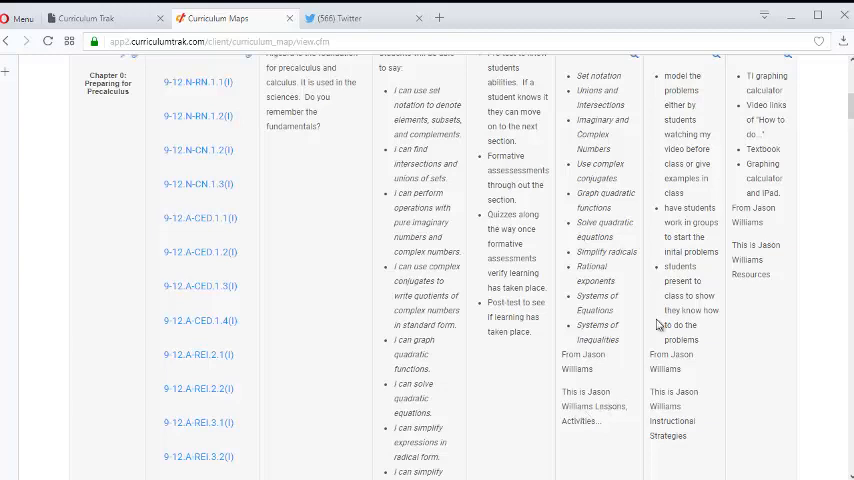
pyautogui.scroll(5, 657, 324)
pyautogui.scroll(2, 400, 250)
# Open the Chapter 0 unit's editor to view its transferred questions, targets, lessons and resources.
pyautogui.click(124, 224)
pyautogui.scroll(-3, 355, 230)
pyautogui.scroll(-2, 355, 230)
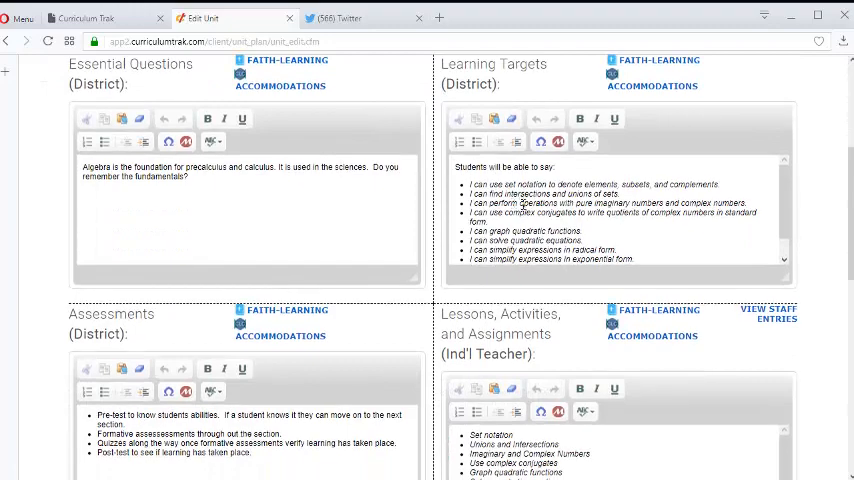
pyautogui.scroll(-2, 508, 222)
pyautogui.scroll(-6, 434, 200)
pyautogui.scroll(2, 434, 120)
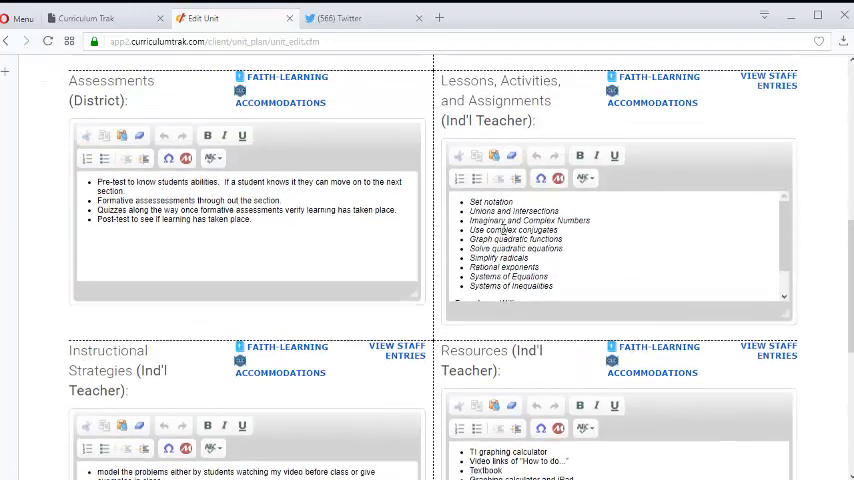